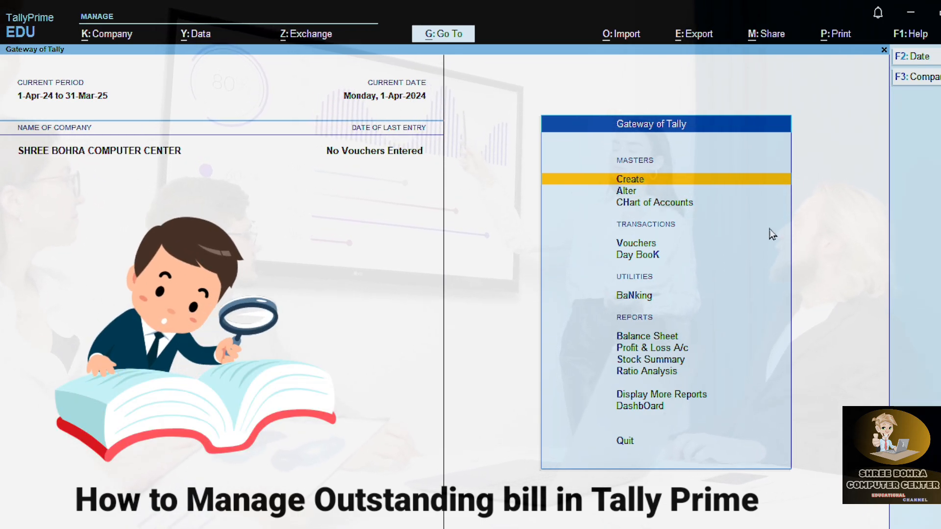
Create a new ledger named SHREE RAM TRADER, leaving its alias blank
key("Return")
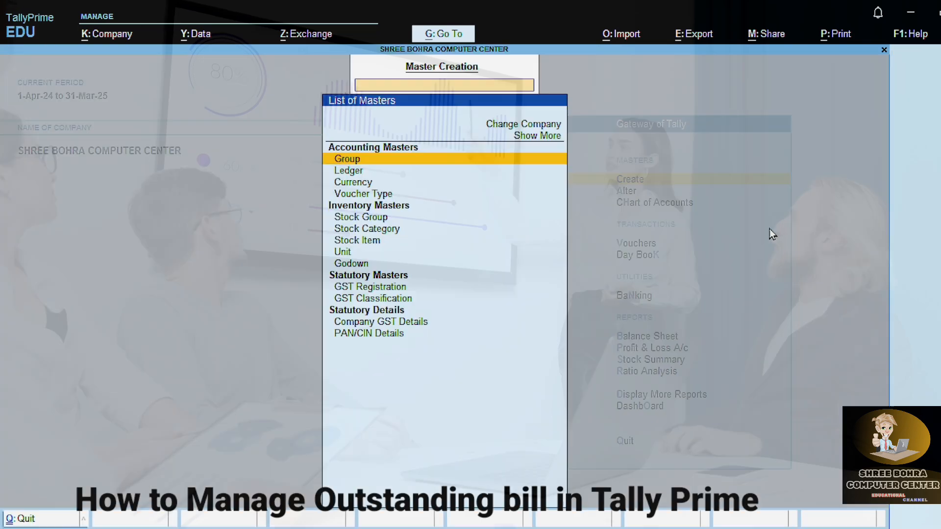
key("Down")
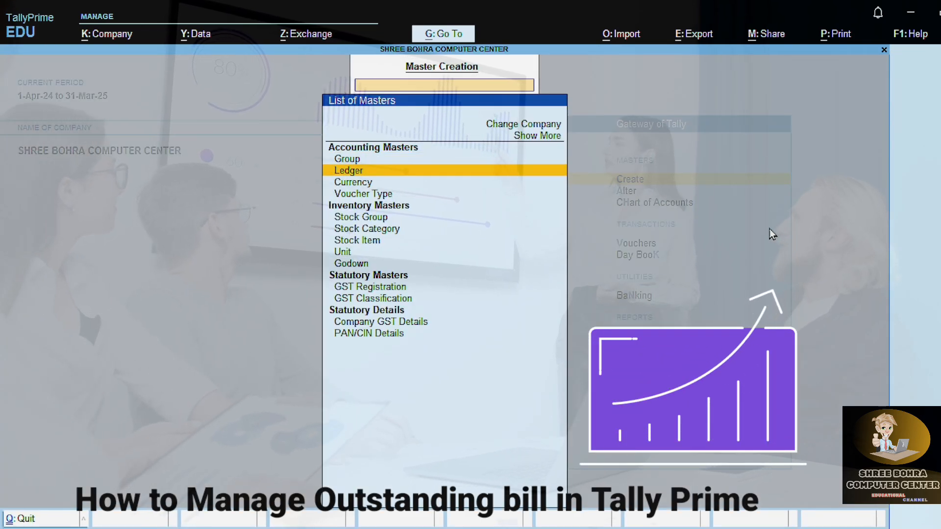
key("Return")
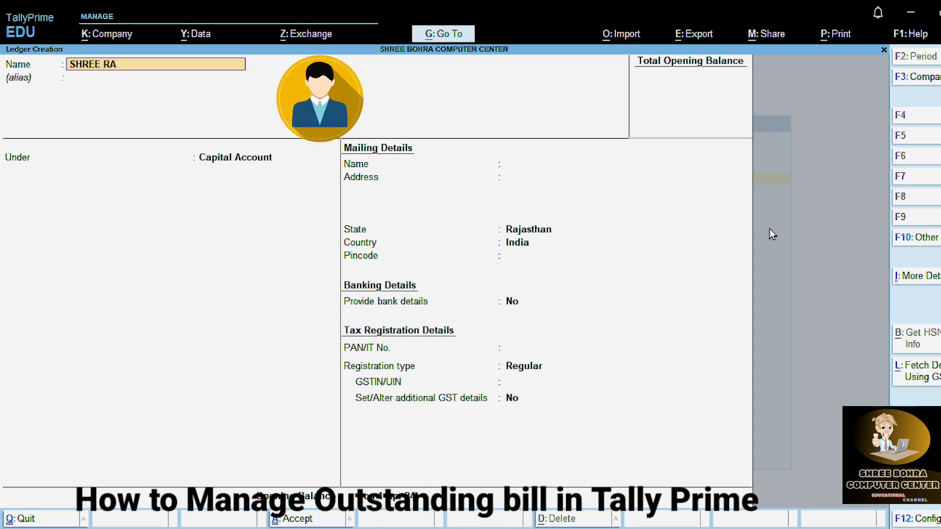
type("SHREE RAM TRADER")
key("Return")
key("Return")
key("Return")
Place the SHREE RAM TRADER ledger under the Sundry Debtors group
key("BackSpace")
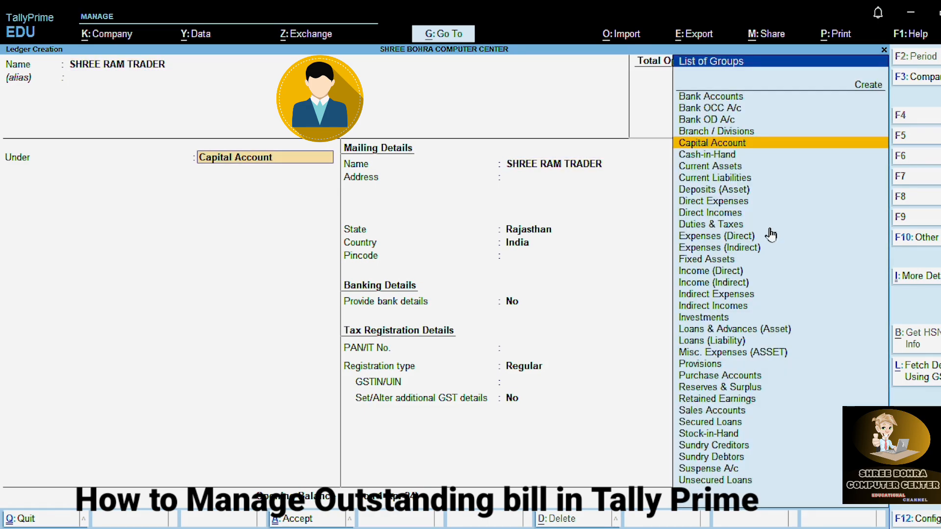
type("SUN")
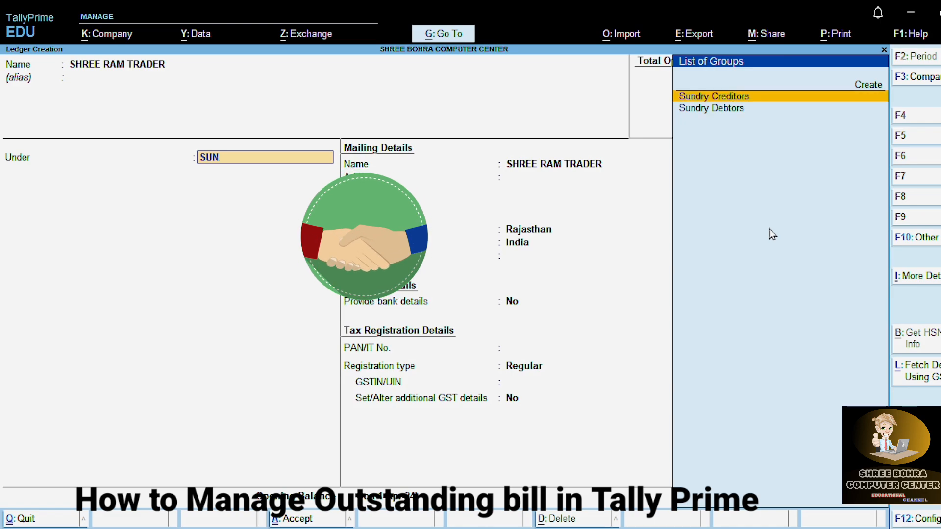
key("Down")
key("Return")
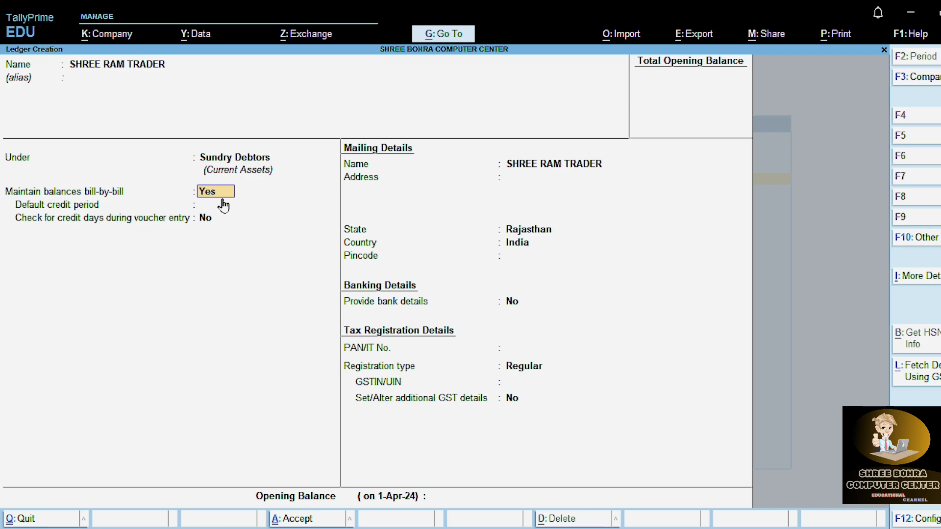
Keep bill-by-bill balances set to Yes and accept the default credit, mailing, banking and tax registration details
key("Return")
key("Return")
key("Return")
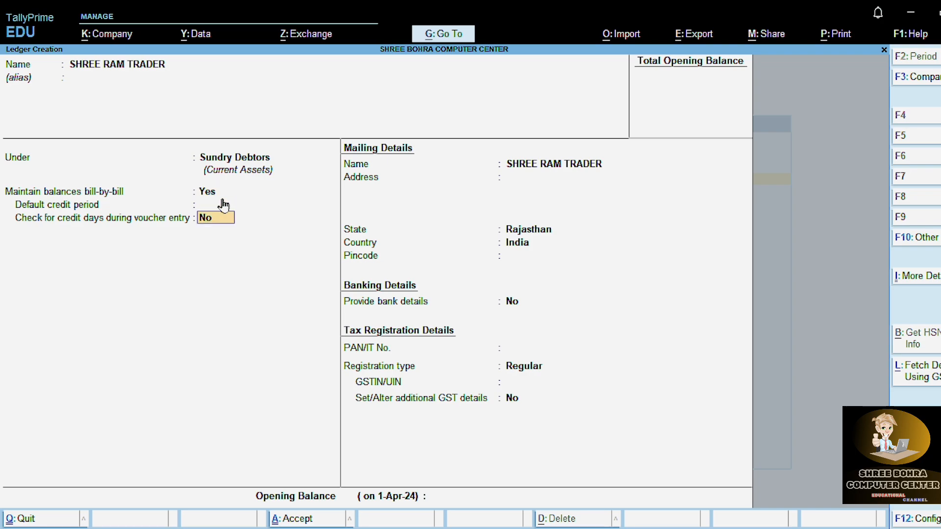
key("Return")
key("Return")
key("Return")
key("Return")
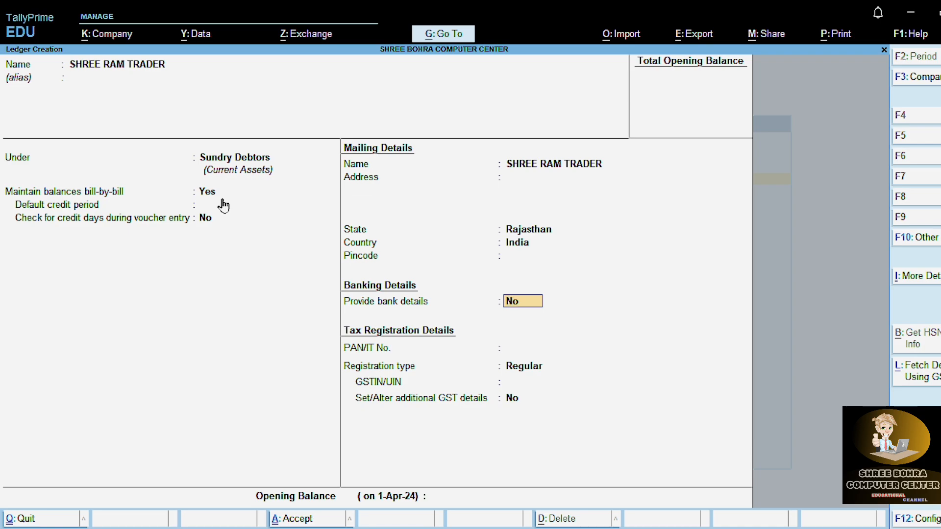
key("Return")
key("Return")
key("Return")
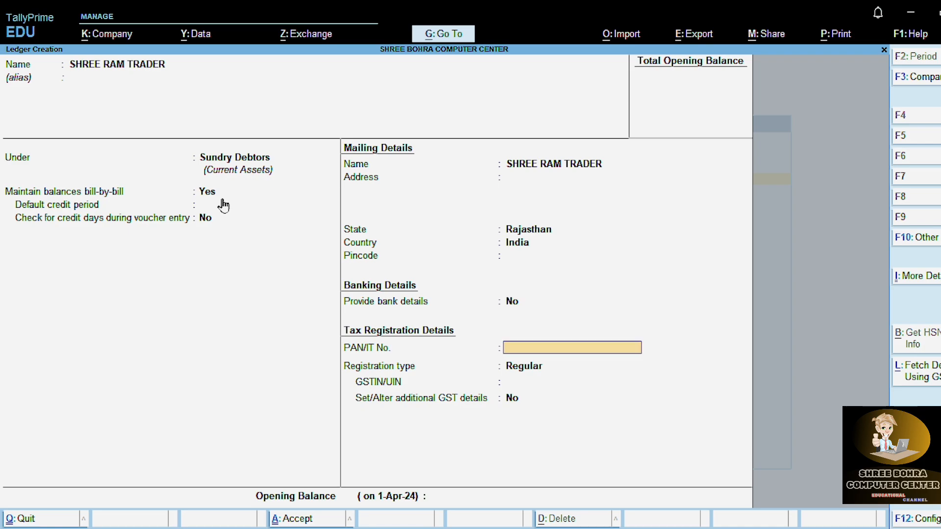
key("Return")
key("Return")
key("Return")
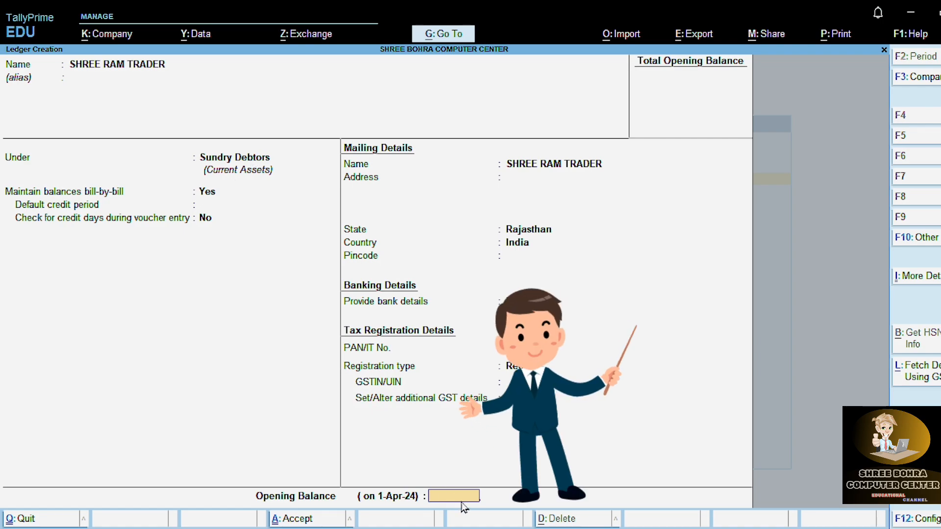
Set the ledger's opening balance to 400000 Dr and open its bill-wise breakup
type("40")
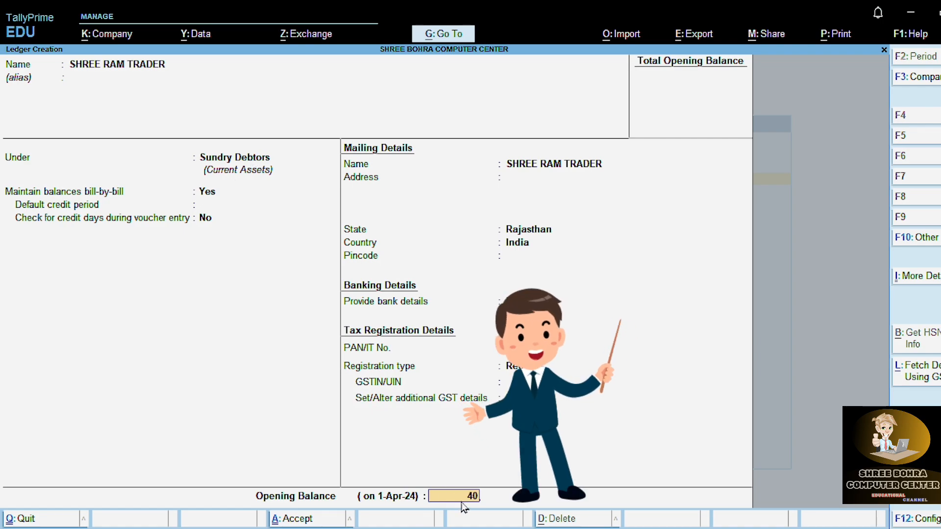
type("0000")
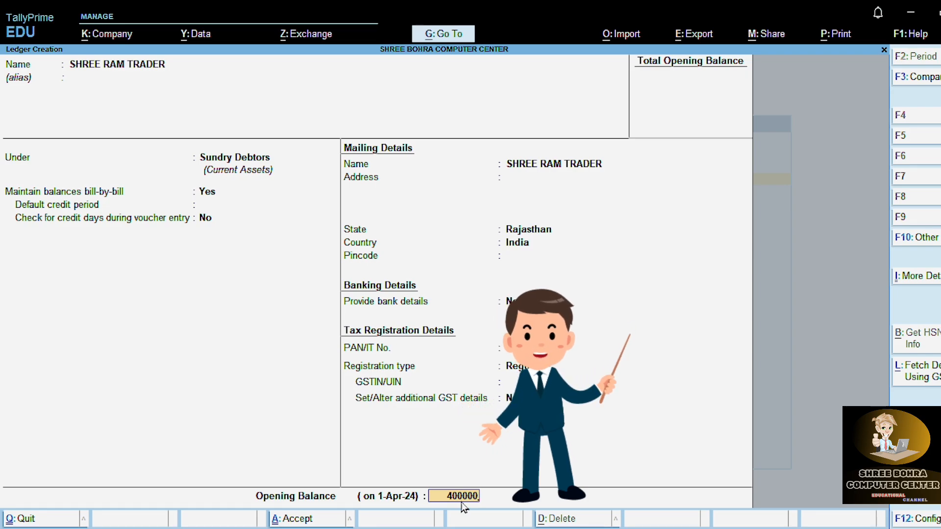
key("Return")
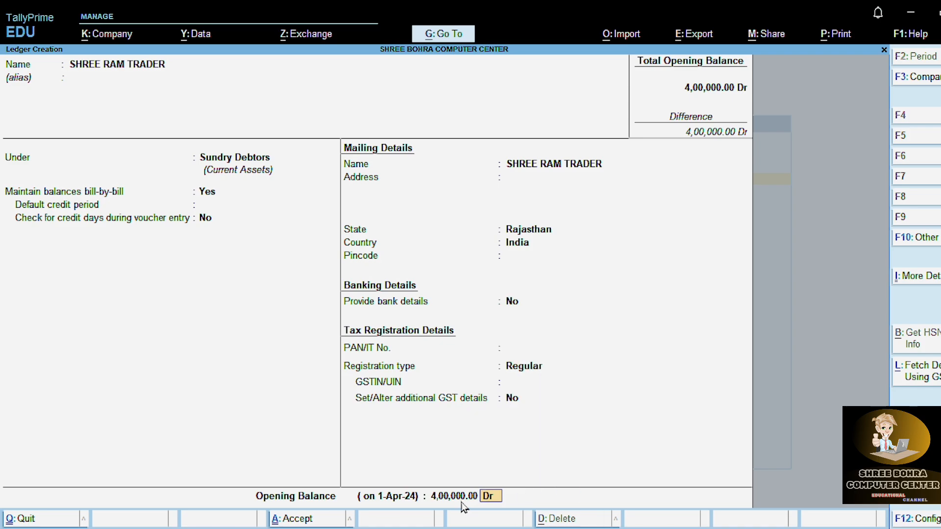
key("Return")
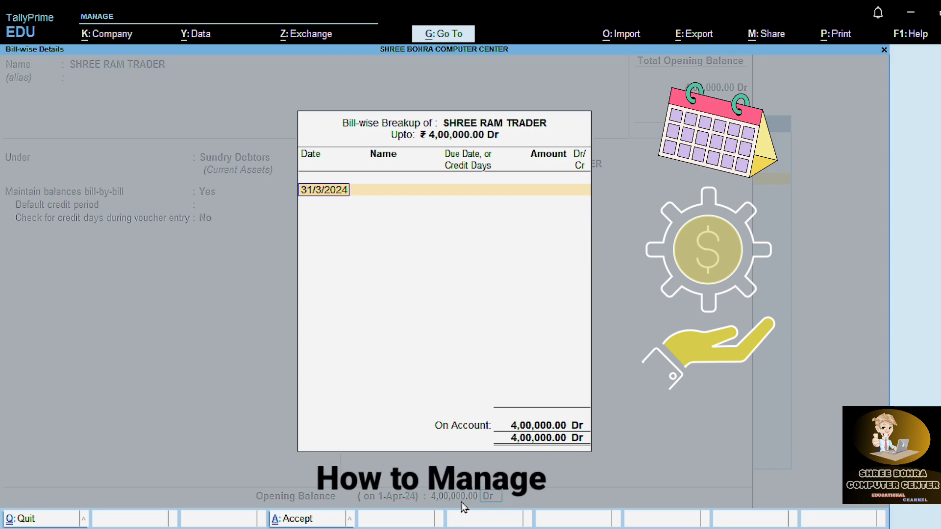
Add bill SALES/SRT/109 dated 01-04-2023 for 100000 Dr to the breakup, with the due date cleared
type("0")
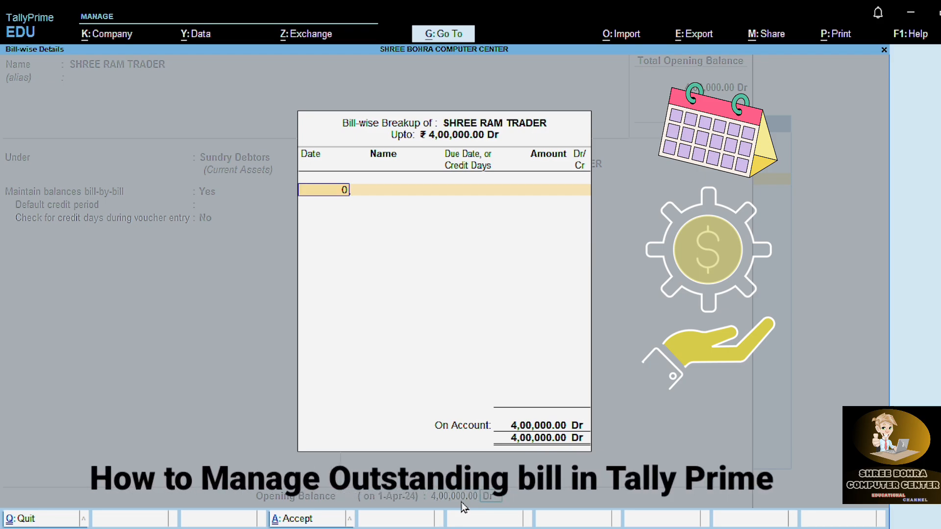
type("1-04-2023")
key("Return")
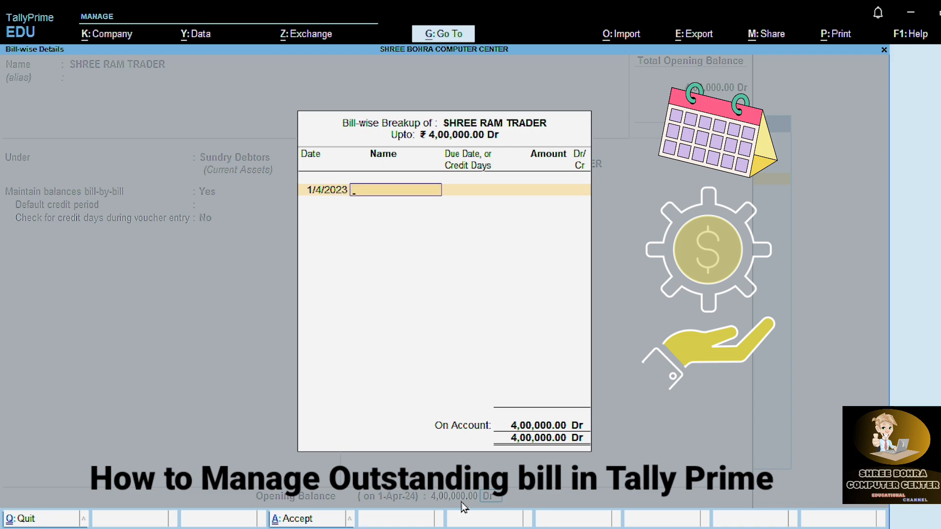
type("SALES/SRT/109")
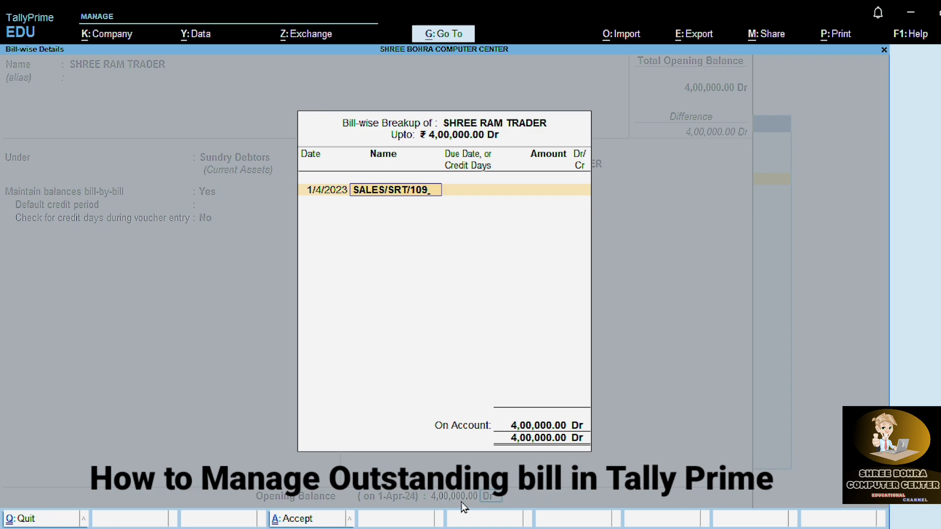
key("Return")
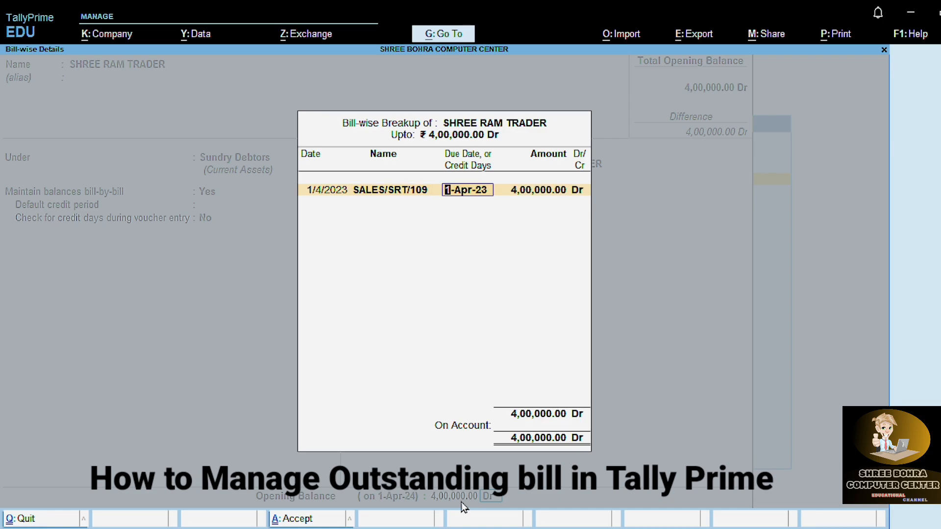
key("BackSpace")
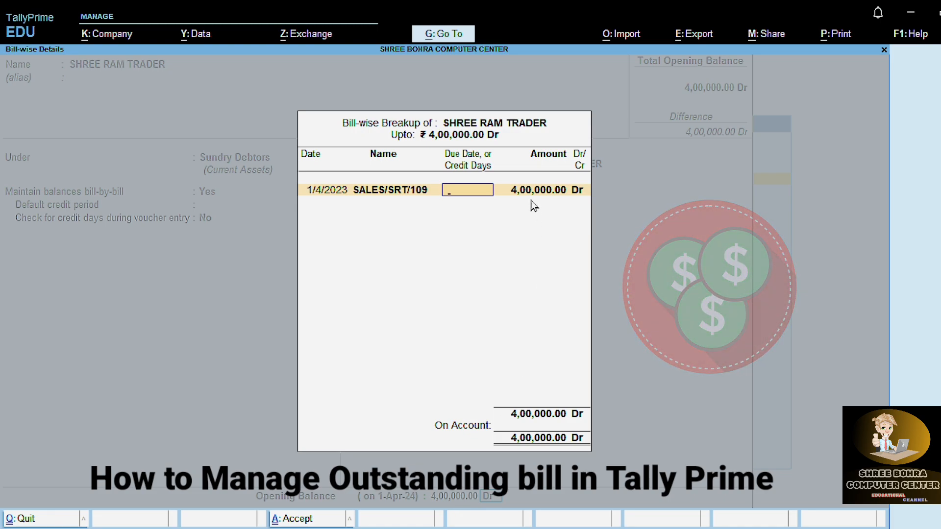
key("Return")
type("10")
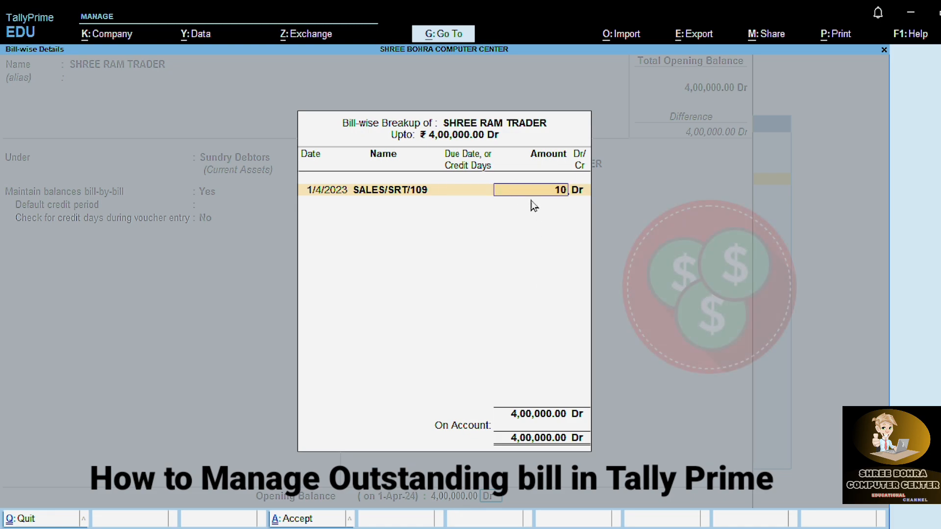
type("0000")
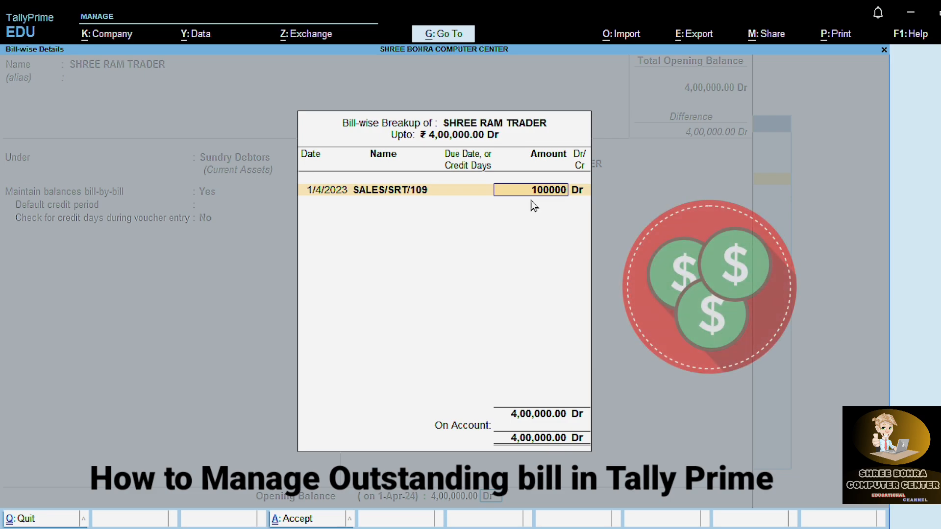
key("Return")
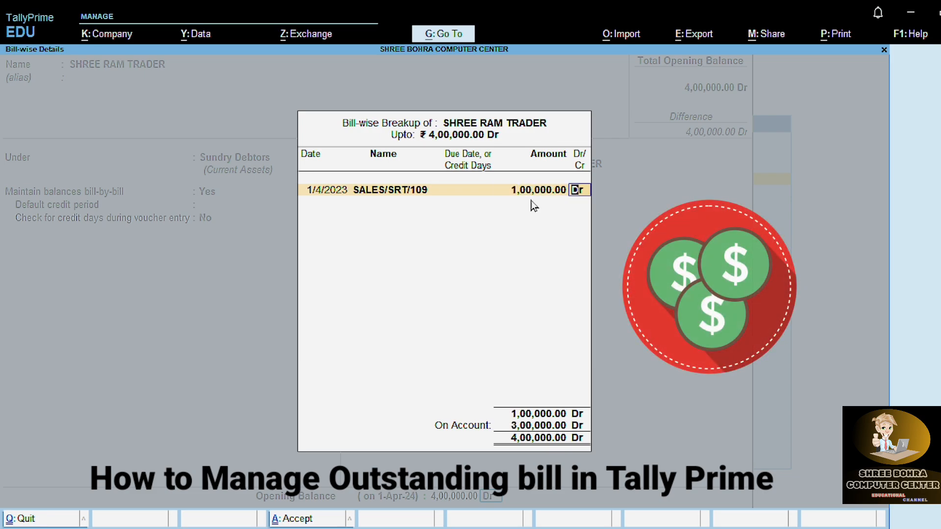
key("Return")
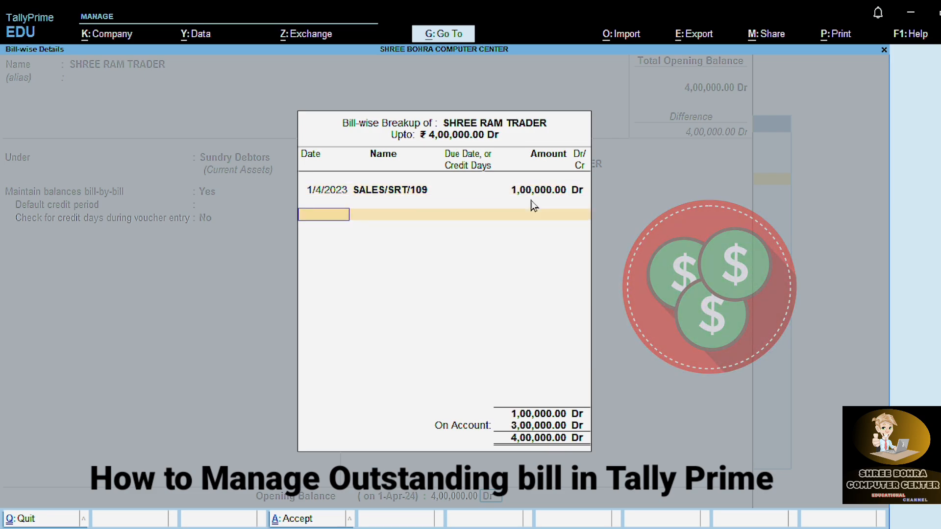
Add bill SALES/SRT/112 dated 01-08-2023 for 100000 Dr to the breakup, with the due date cleared
type("01-0")
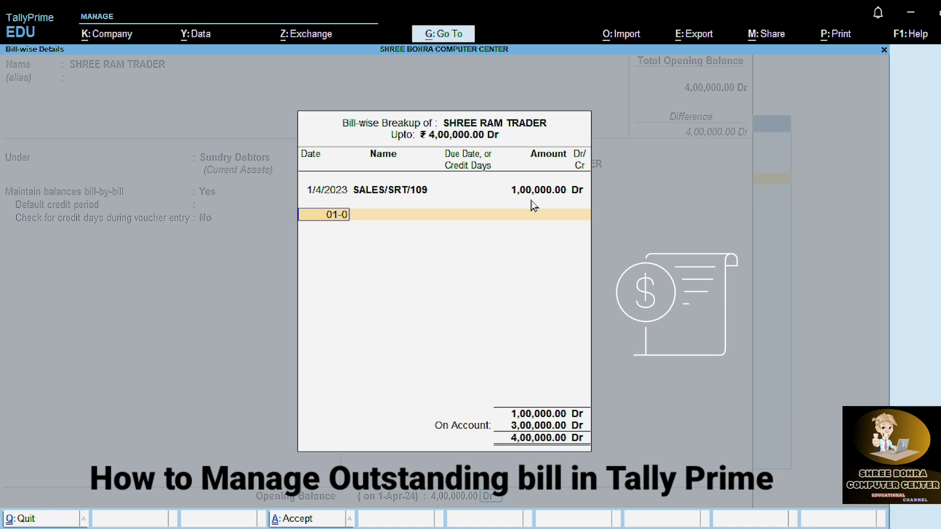
type("8-2023")
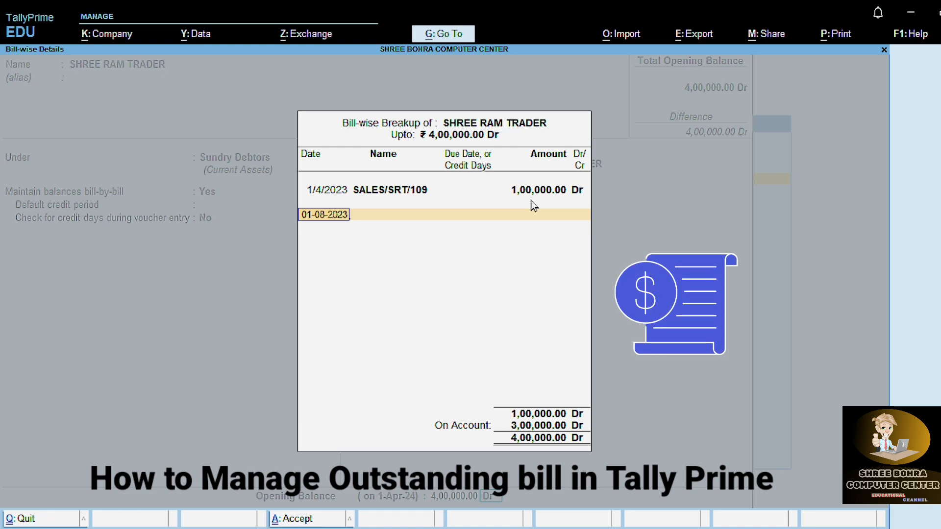
key("Return")
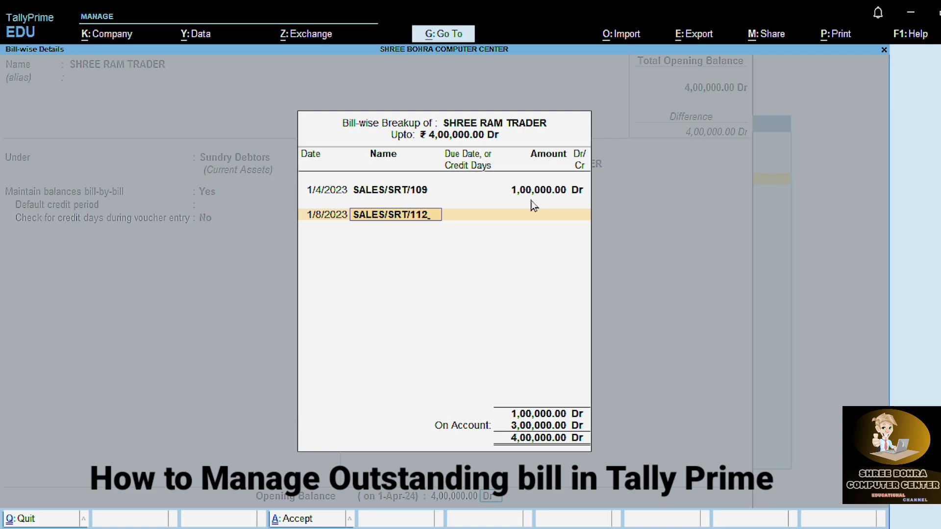
key("Return")
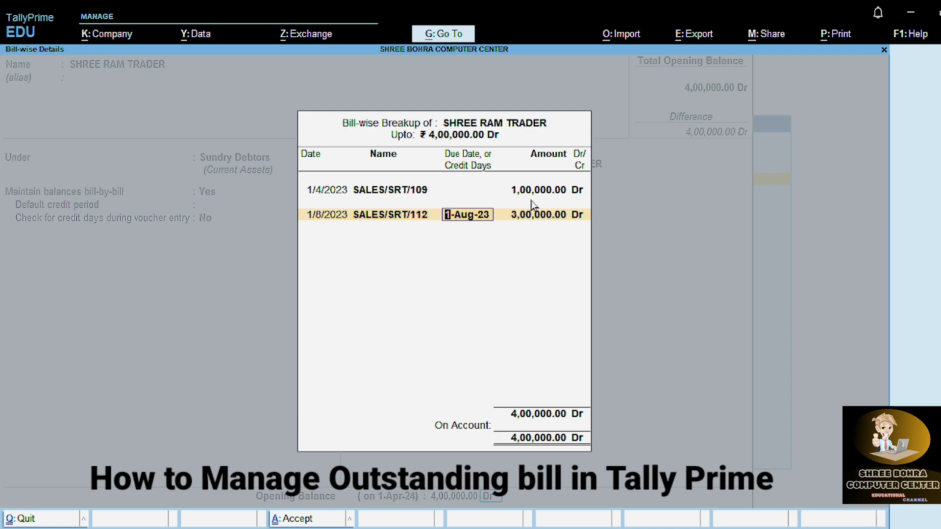
key("BackSpace")
key("Return")
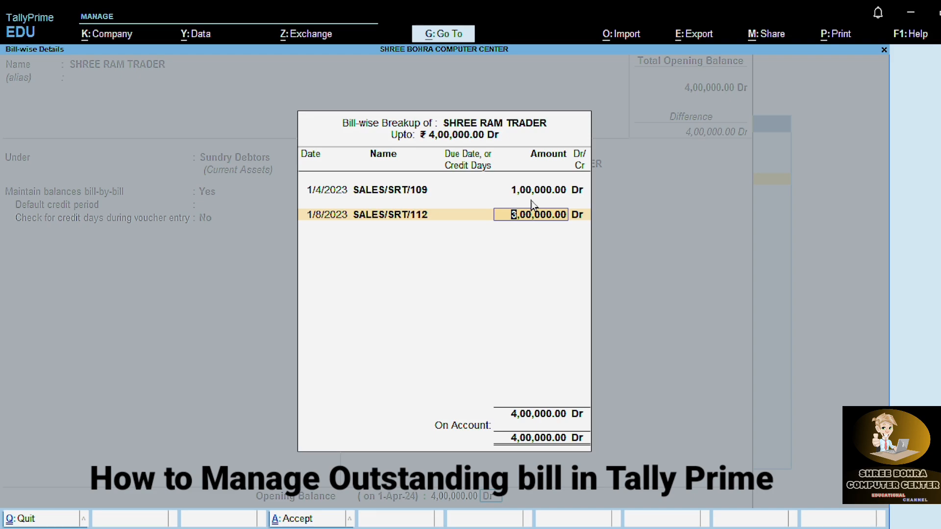
type("100000")
key("Return")
key("Return")
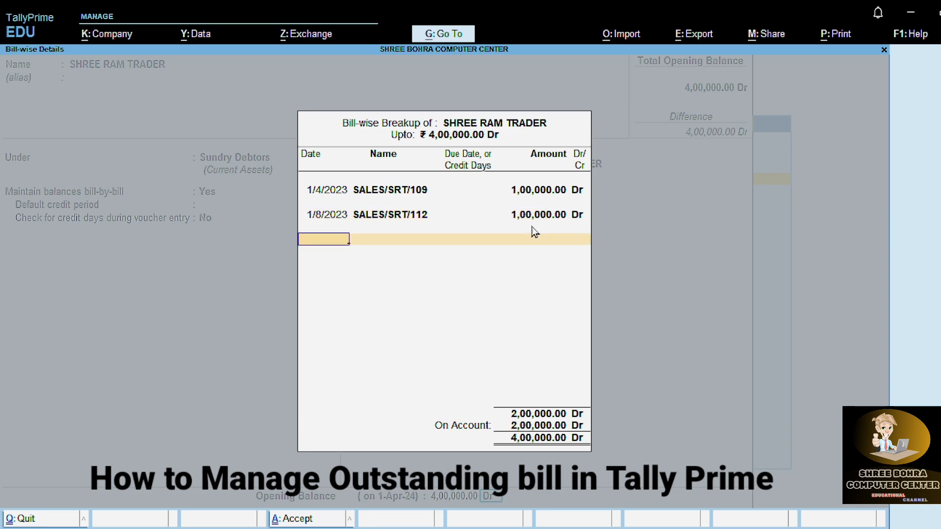
Add bill SALES/SRT/128 dated 01-01-2024 for the remaining 2,00,000 to the breakup, with the due date cleared
type("01-01-2024")
key("Return")
type("S")
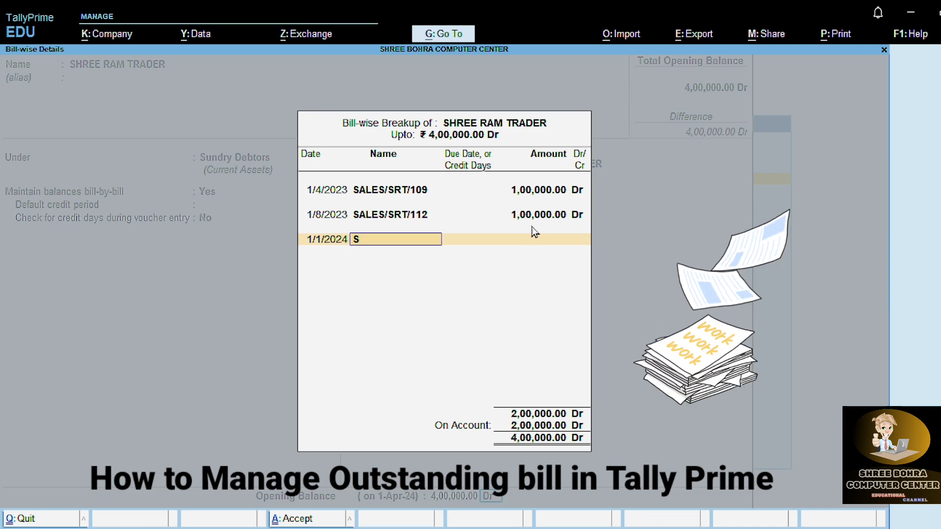
type("ALES/SRT/")
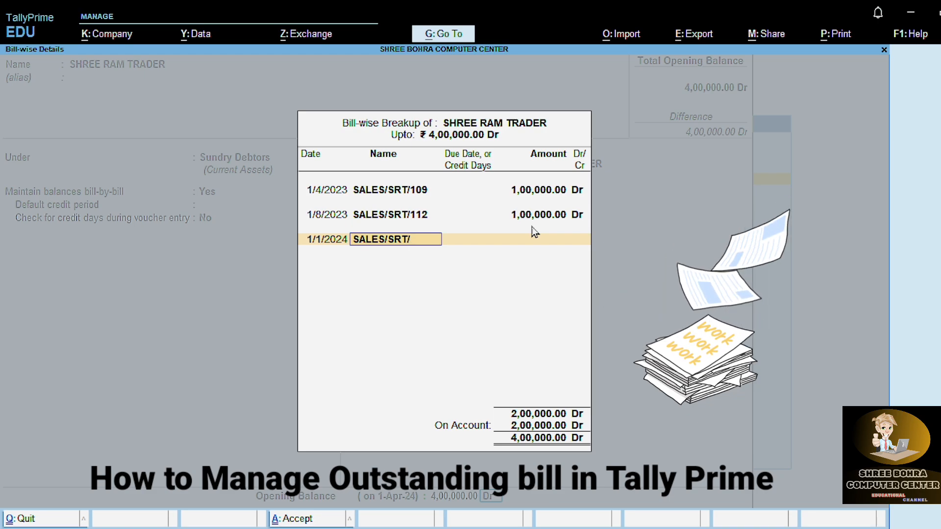
type("128")
key("Return")
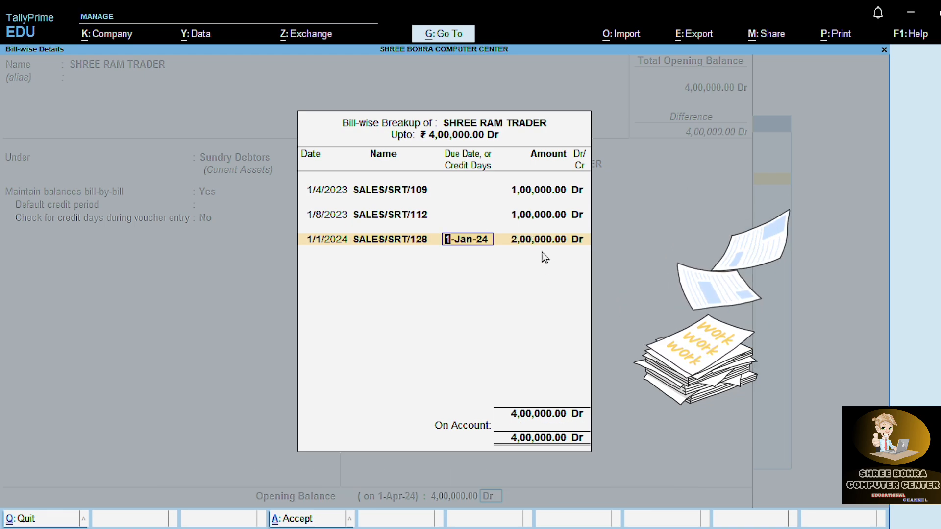
key("BackSpace")
key("Return")
key("Return")
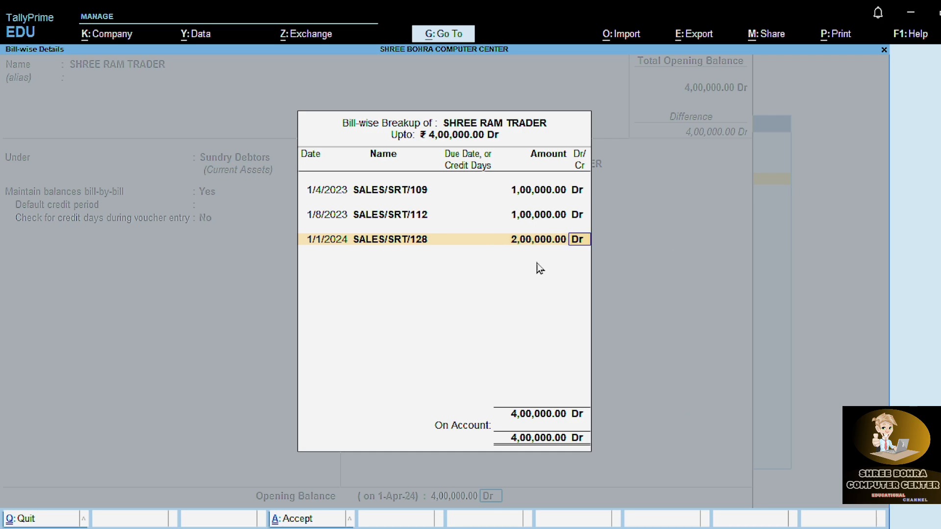
Finish the bill-wise breakup as debit and save the SHREE RAM TRADER ledger
key("Return")
key("Return")
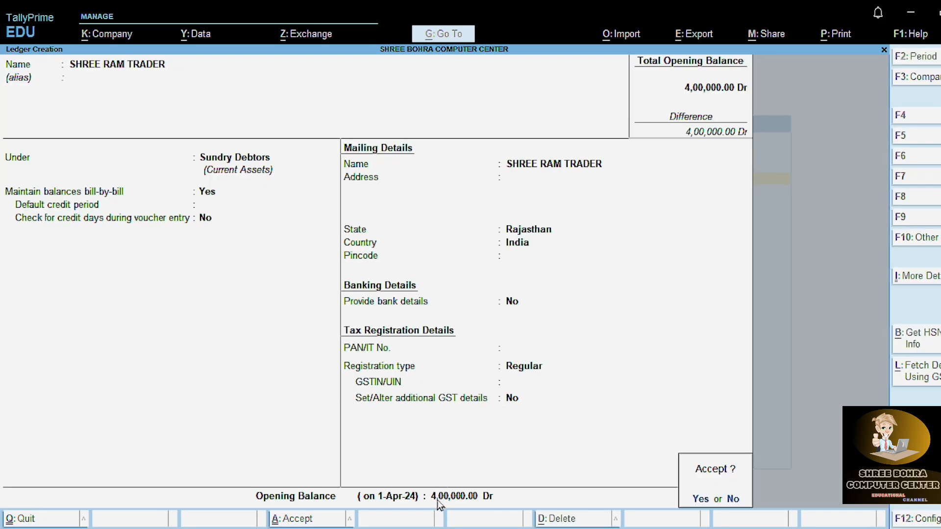
left_click(683, 498)
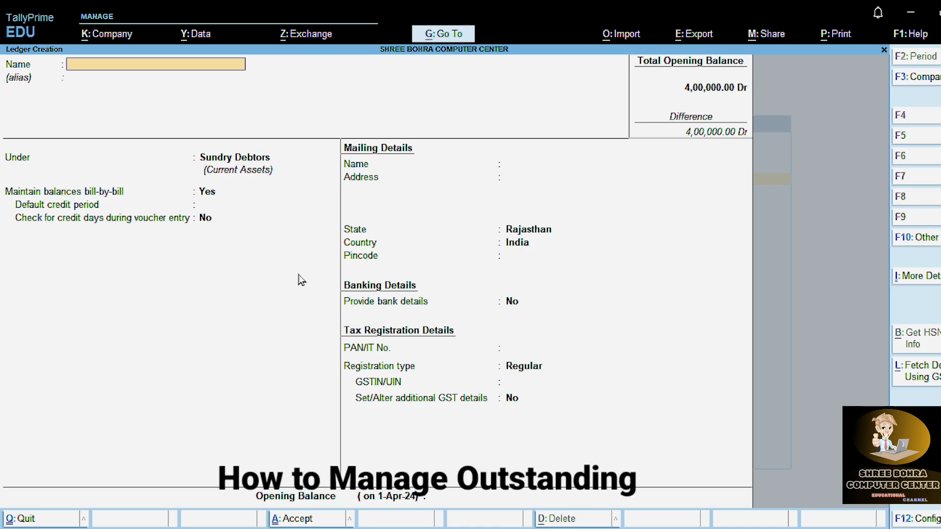
Quit the blank ledger creation form without saving and return to the Gateway of Tally
key("Escape")
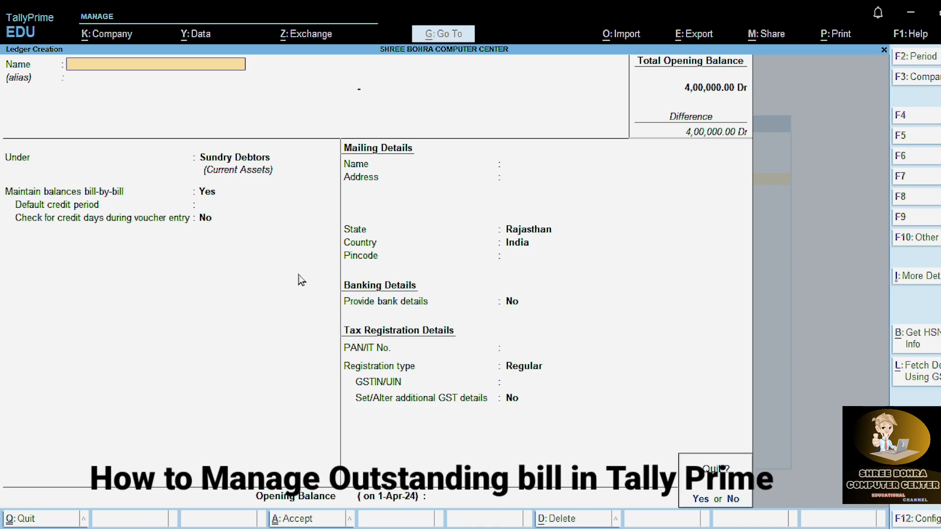
key("y")
key("Escape")
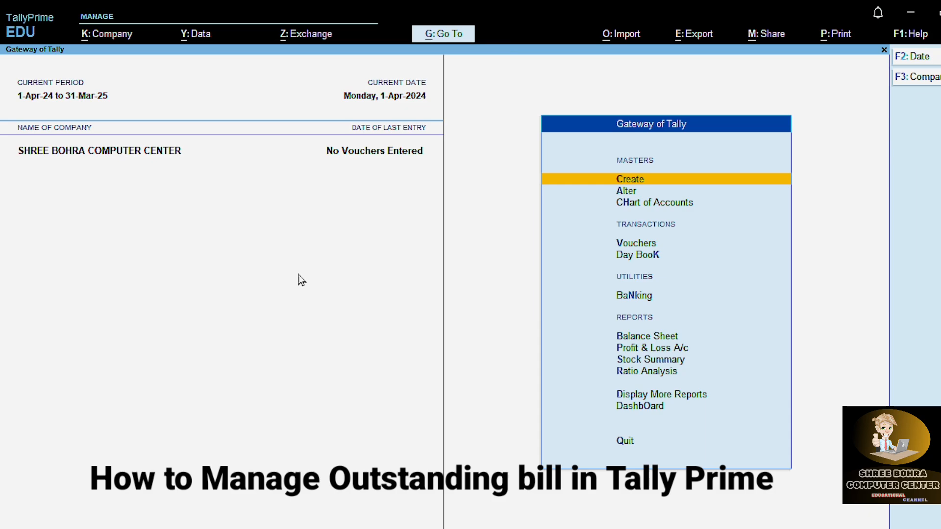
Go from the Gateway of Tally to the additional accounting, inventory and statutory reports
key("Down")
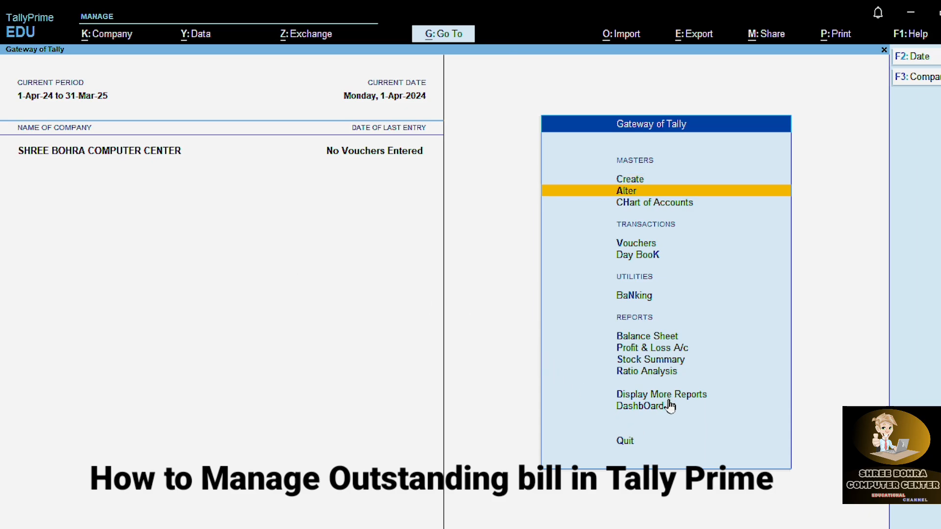
key("Down")
key("Down")
key("Down")
key("Down")
key("Down")
key("Down")
key("Down")
key("Down")
key("Down")
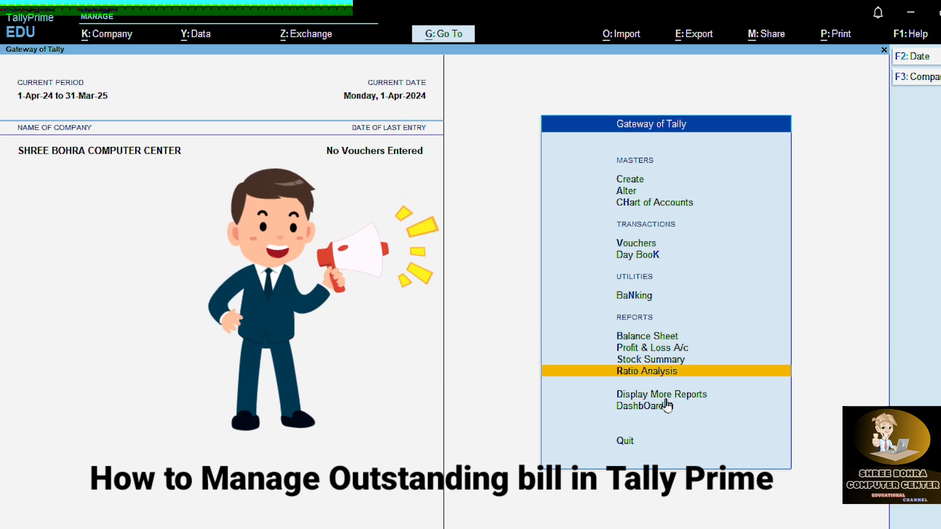
left_click(665, 398)
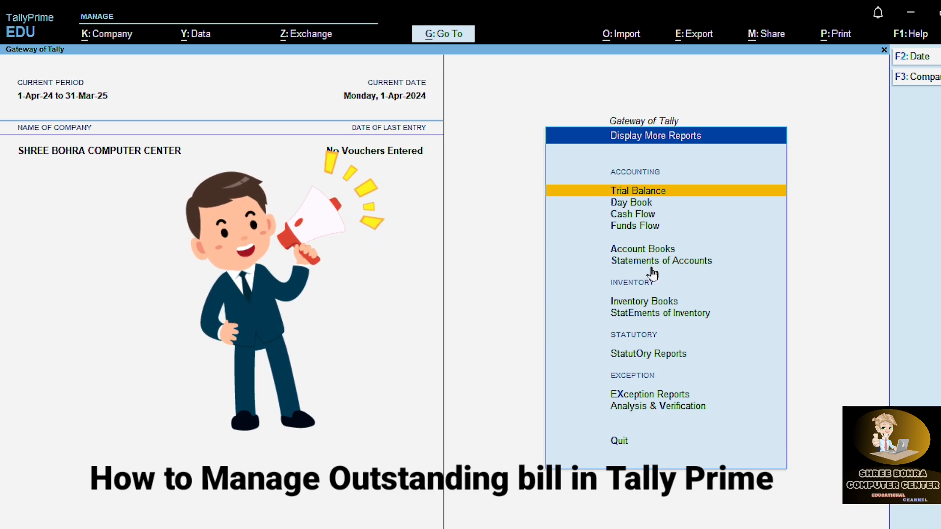
View the Receivables report among the outstandings in Statements of Accounts, and return to the Gateway of Tally
key("Down")
key("Down")
key("Down")
key("Down")
key("Down")
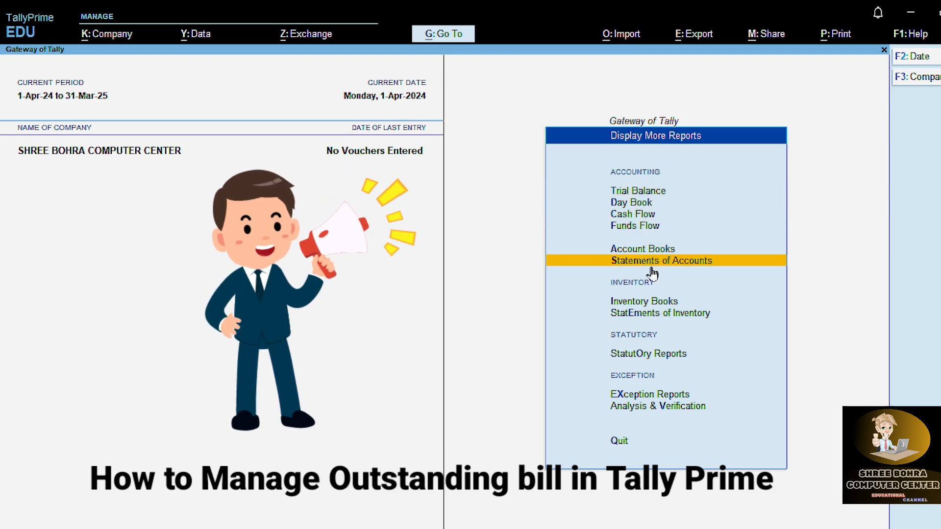
key("Return")
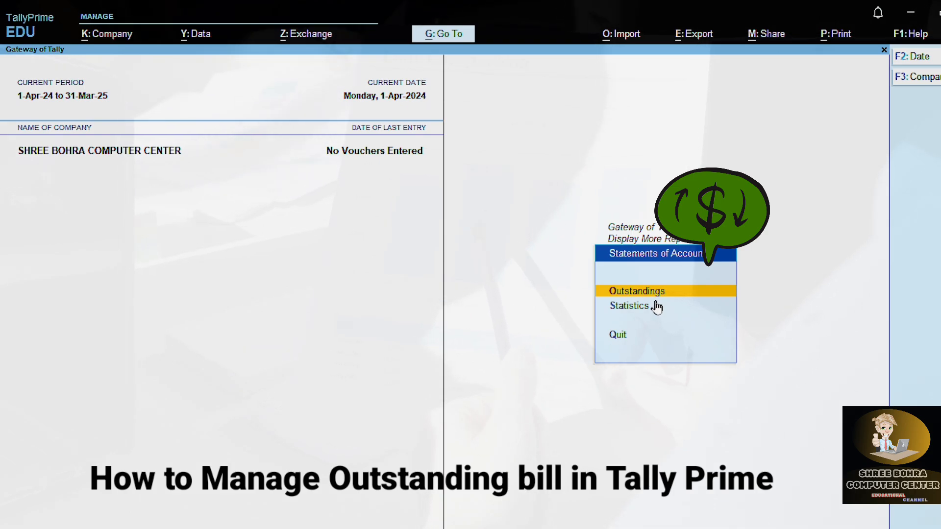
key("Return")
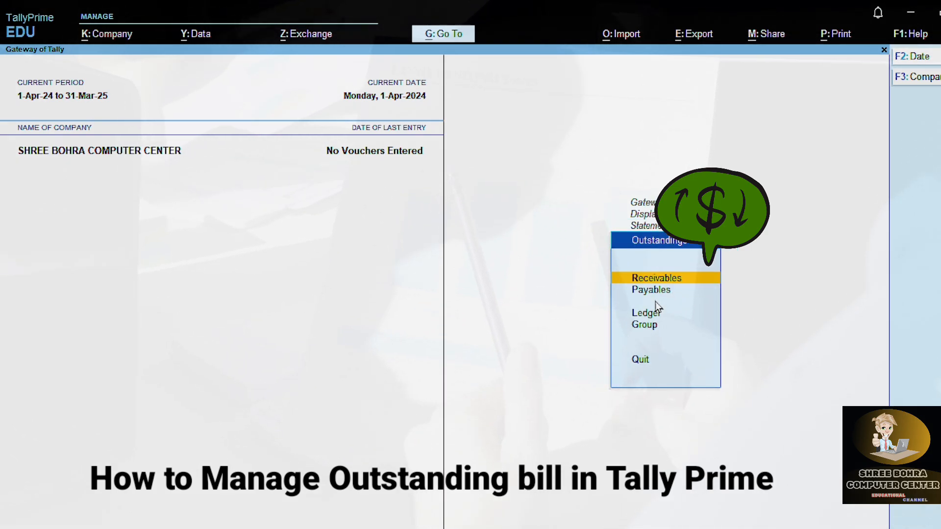
left_click(621, 278)
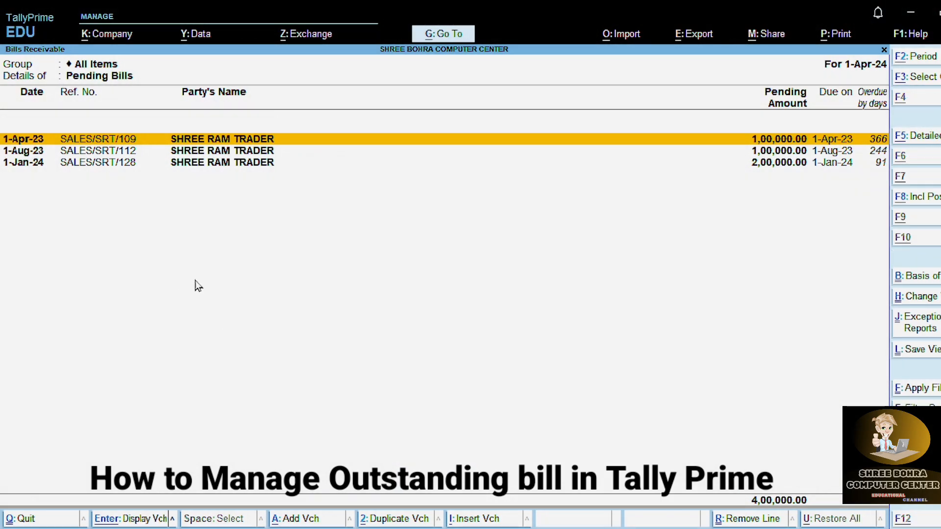
key("alt+F5")
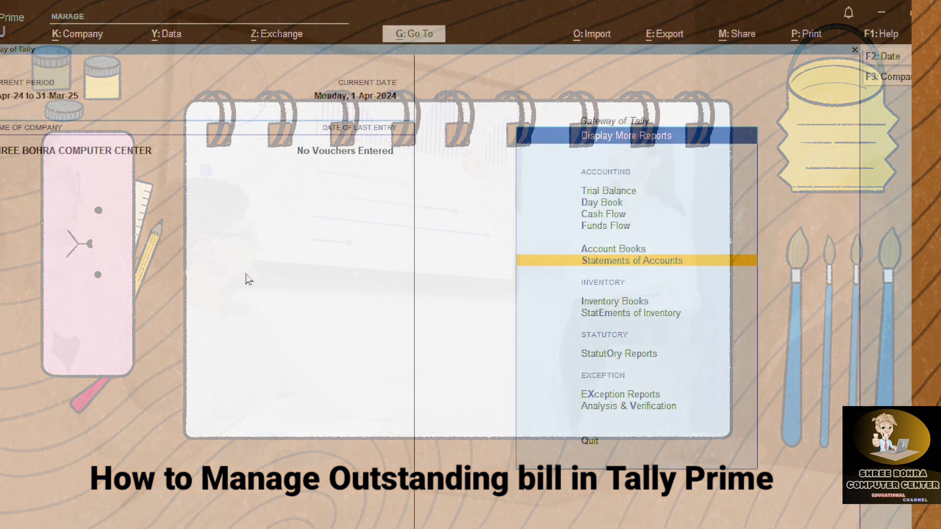
key("Escape")
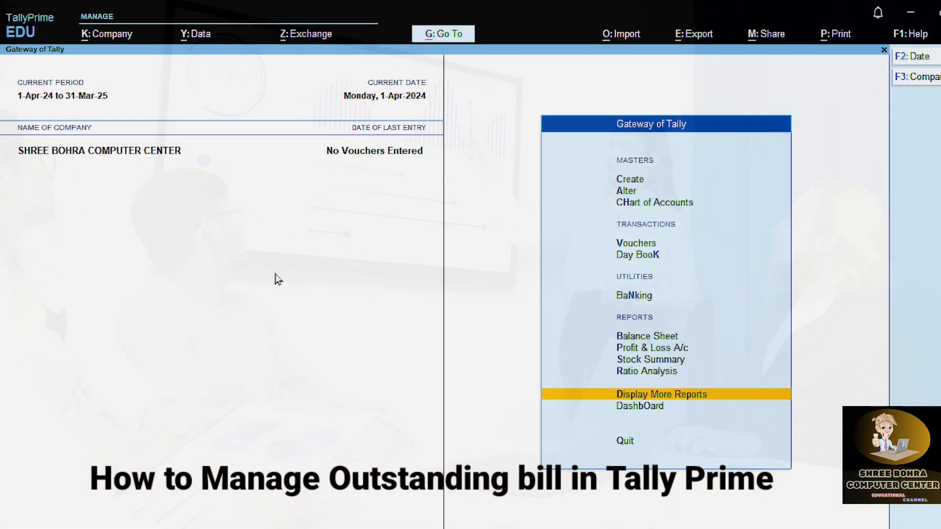